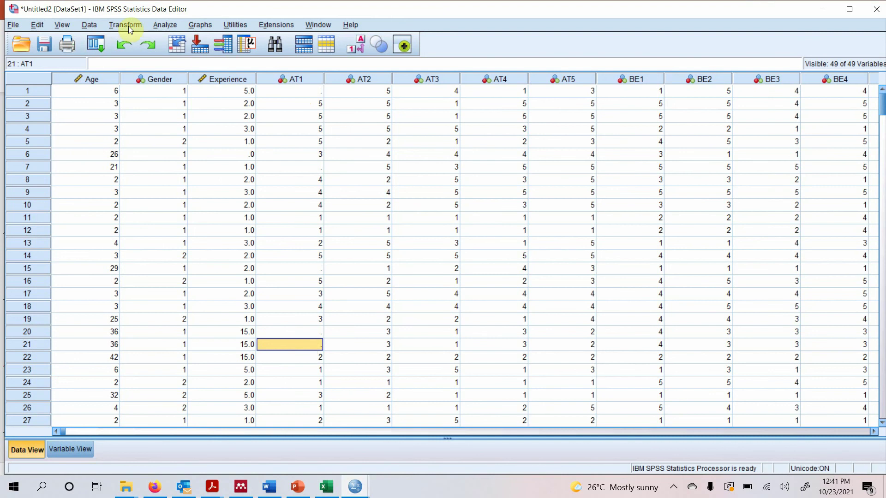
- Run Replace Missing Values on AT1 with Series mean, creating AT1_1 = SMEAN(AT1)
{"action": "left_click", "coordinate": [125, 25]}
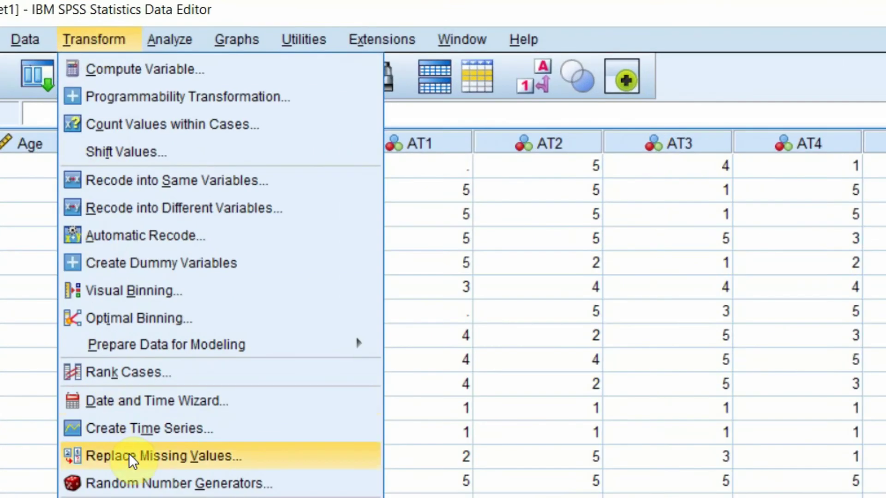
{"action": "left_click", "coordinate": [128, 453]}
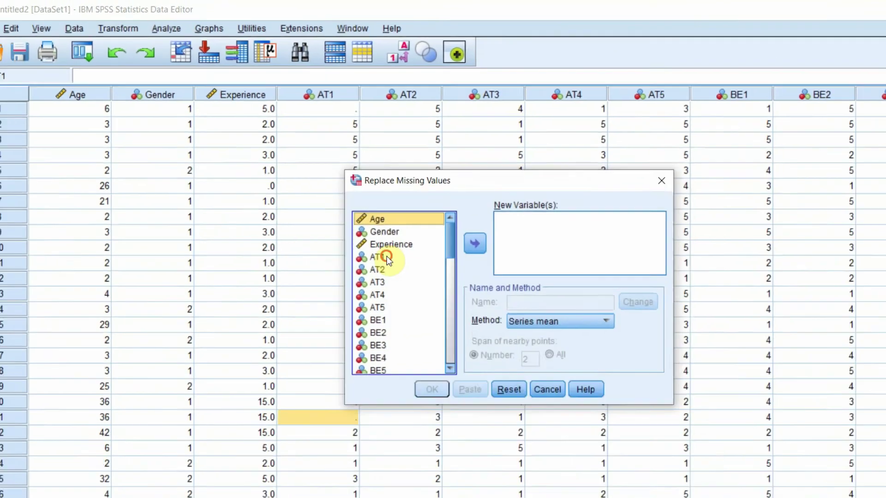
{"action": "left_click", "coordinate": [387, 257]}
{"action": "left_click", "coordinate": [475, 244]}
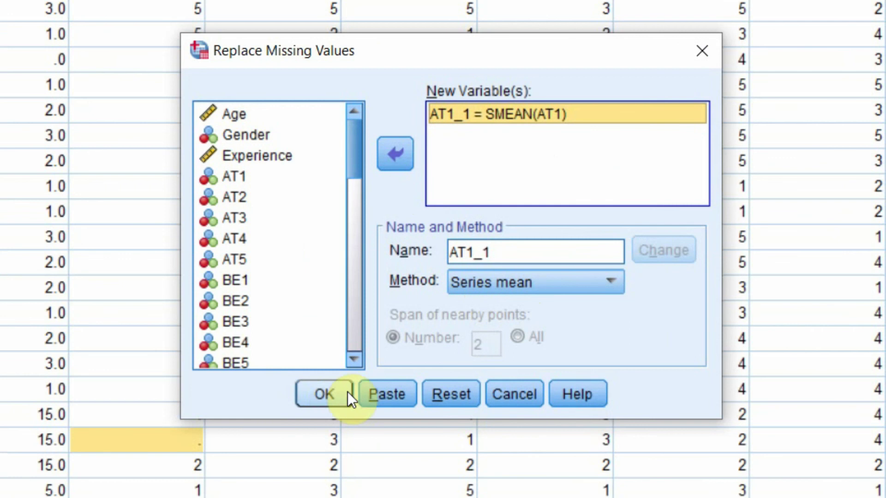
{"action": "left_click", "coordinate": [328, 396]}
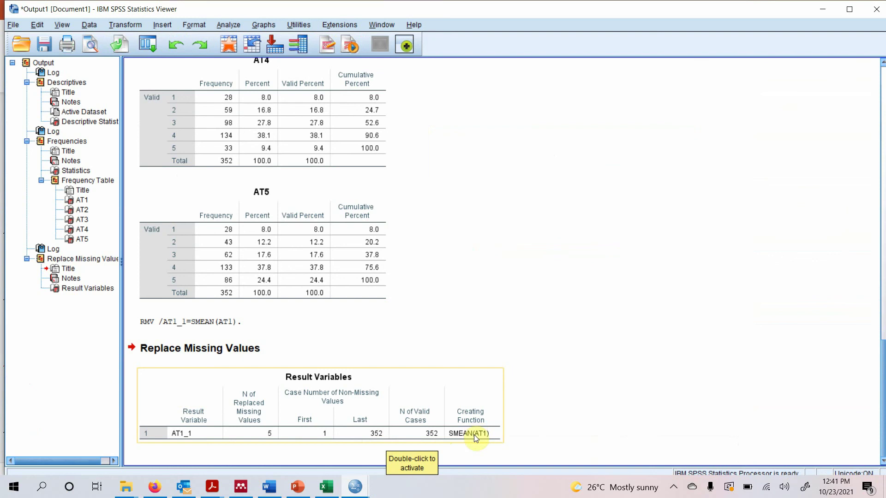
- Scroll the Data Editor to AT1_1 and inspect rows 7, 15 and 20, now filled with 3.4
{"action": "mouse_move", "coordinate": [355, 485]}
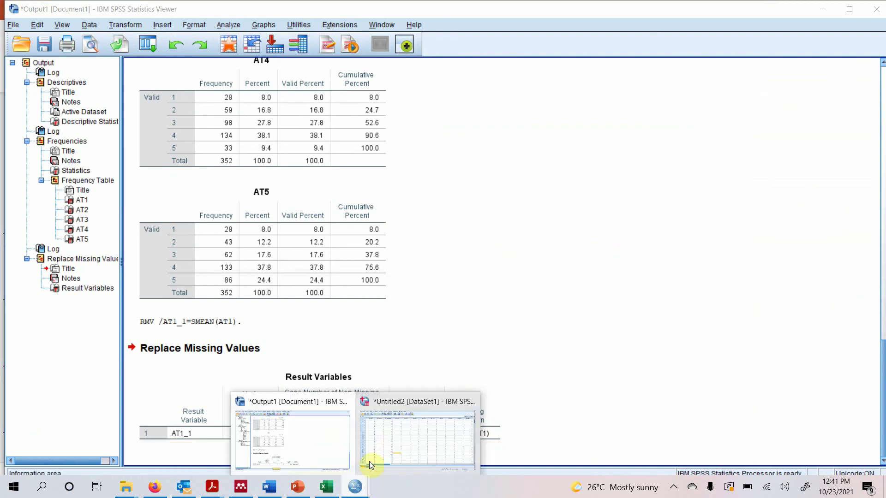
{"action": "left_click", "coordinate": [369, 461]}
{"action": "left_click_drag", "start_coordinate": [180, 434], "coordinate": [850, 399]}
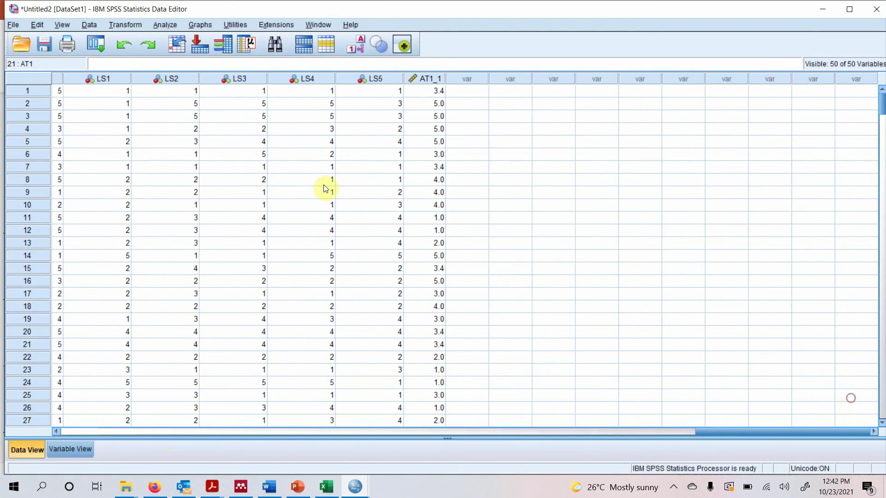
{"action": "left_click", "coordinate": [422, 79]}
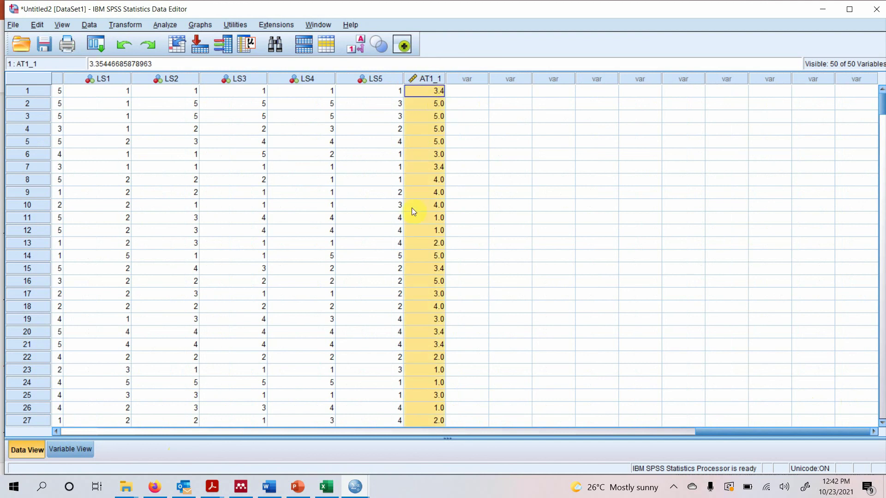
{"action": "left_click", "coordinate": [419, 110]}
{"action": "left_click", "coordinate": [422, 82]}
{"action": "left_click", "coordinate": [422, 90]}
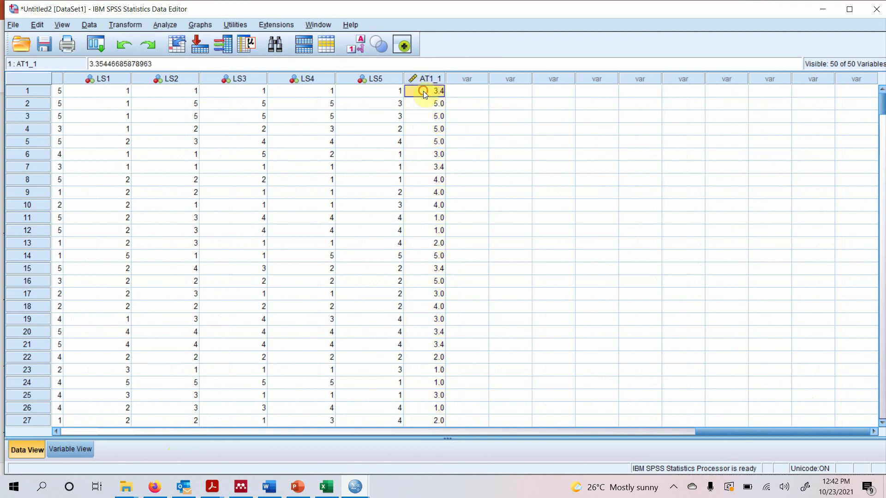
{"action": "left_click", "coordinate": [418, 167]}
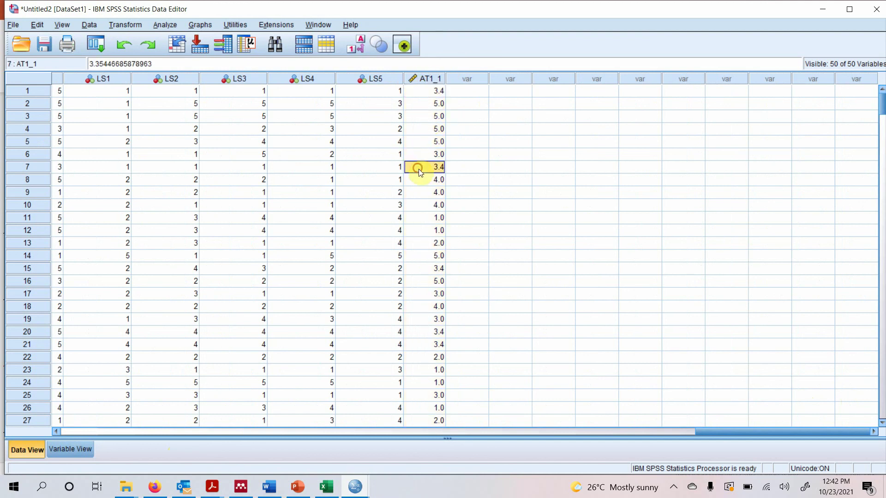
{"action": "left_click", "coordinate": [425, 271]}
{"action": "left_click", "coordinate": [423, 333]}
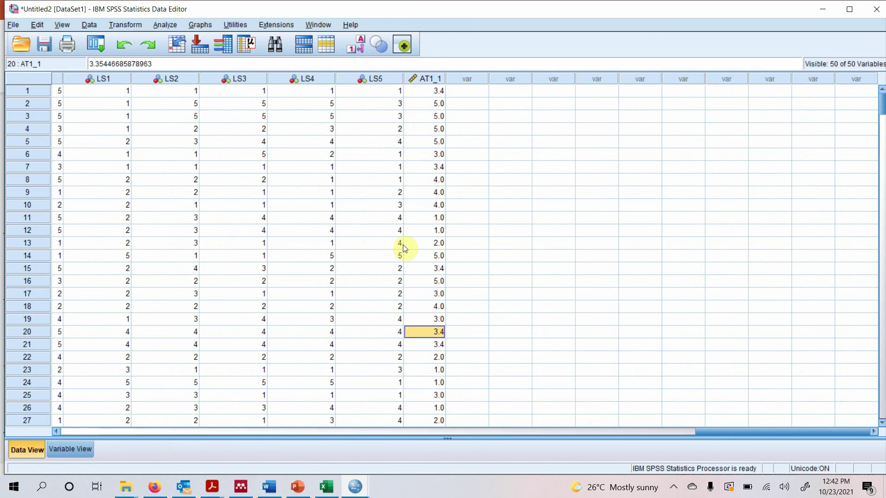
- Present the Linear Interpolation Method slide, revealing its title and all six bullets
{"action": "left_click", "coordinate": [297, 487]}
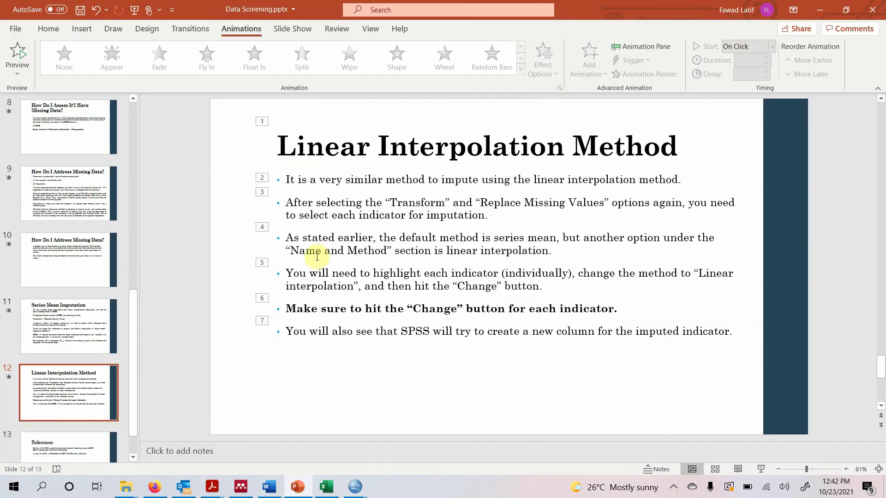
{"action": "left_click", "coordinate": [762, 469]}
{"action": "left_click", "coordinate": [471, 268]}
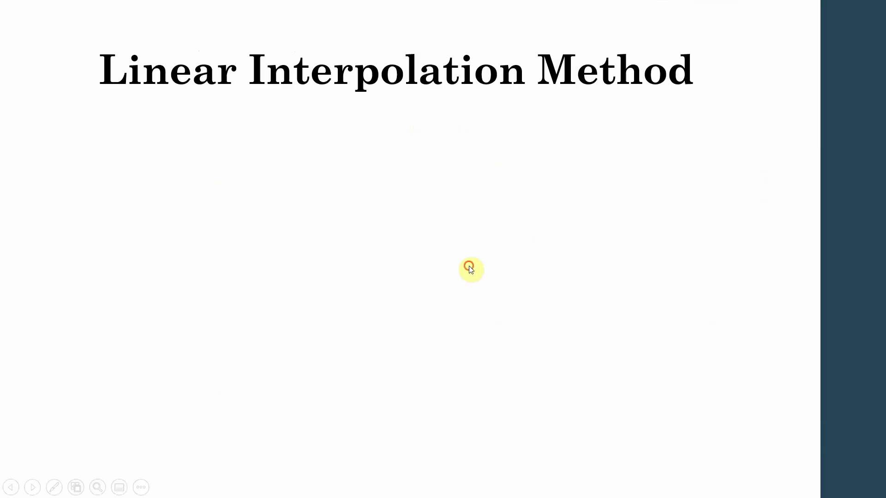
{"action": "left_click", "coordinate": [471, 270]}
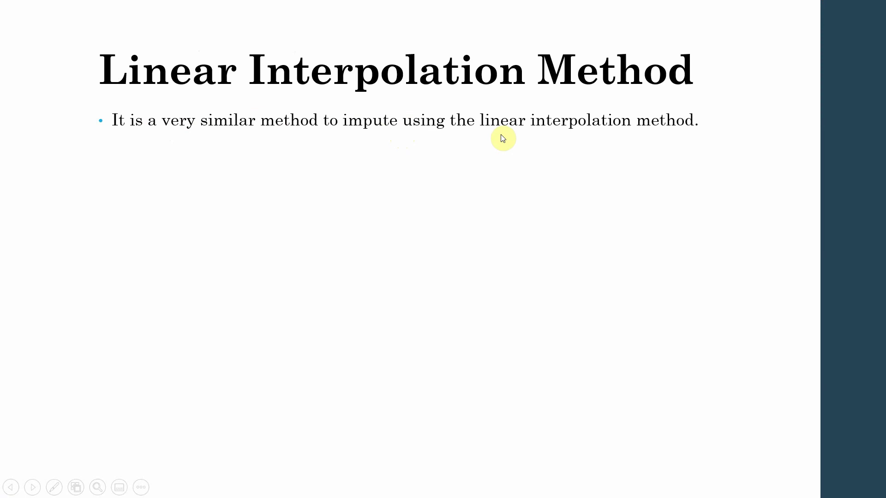
{"action": "left_click", "coordinate": [650, 193]}
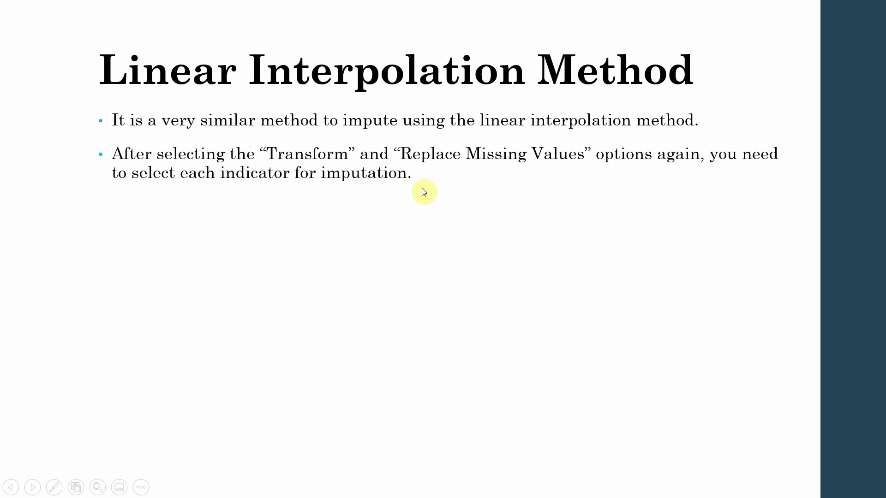
{"action": "left_click", "coordinate": [436, 203]}
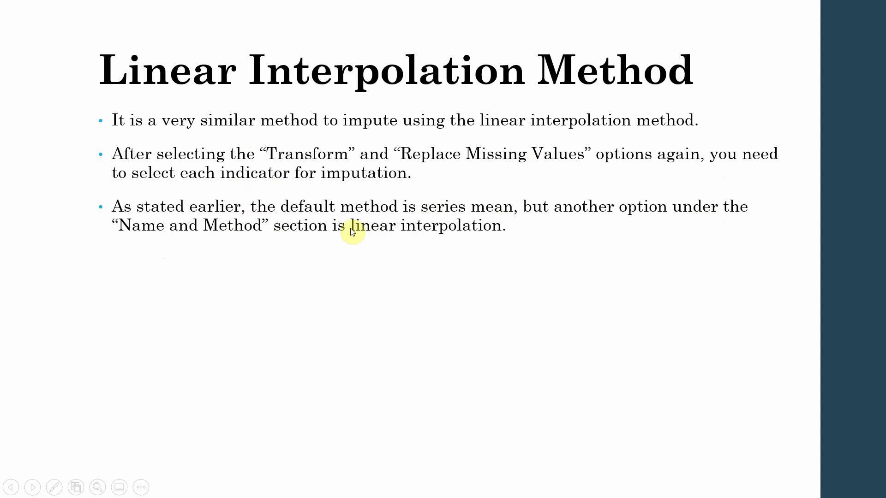
{"action": "left_click", "coordinate": [435, 261]}
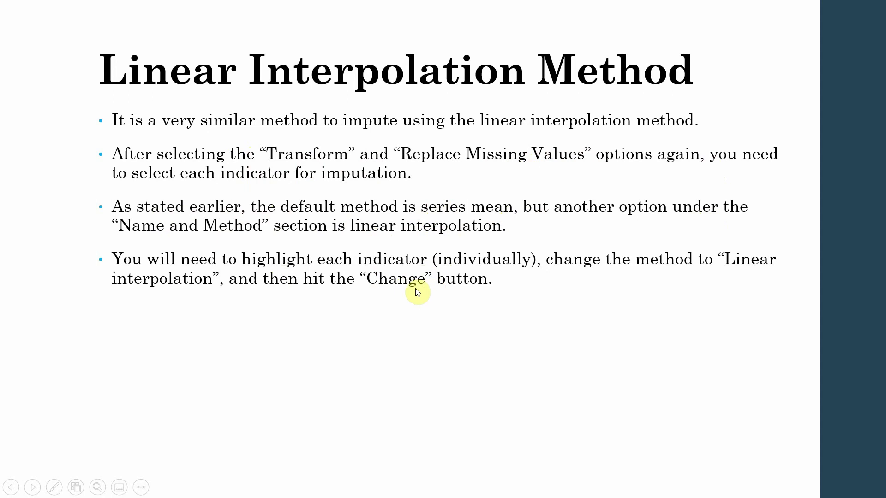
{"action": "left_click", "coordinate": [396, 307]}
{"action": "left_click", "coordinate": [381, 369]}
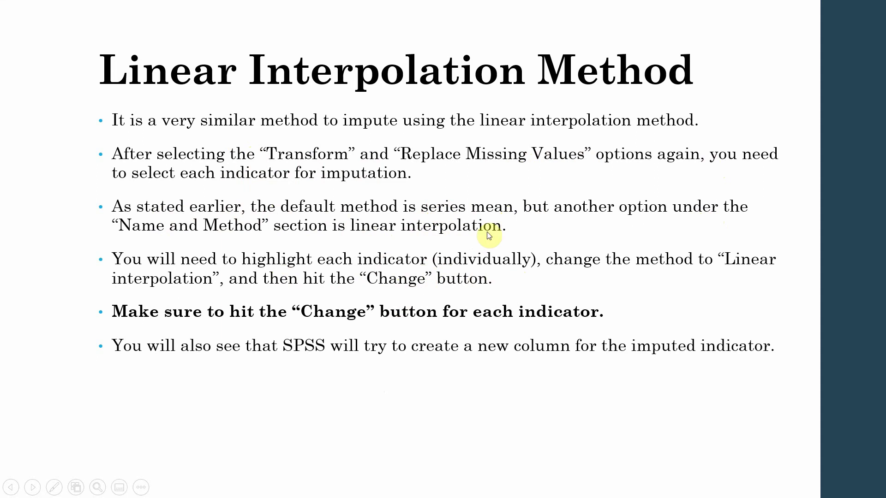
- End the slide show and return to the SPSS data, rechecking AT1_1 rows 1 and 20
{"action": "key", "text": "Escape"}
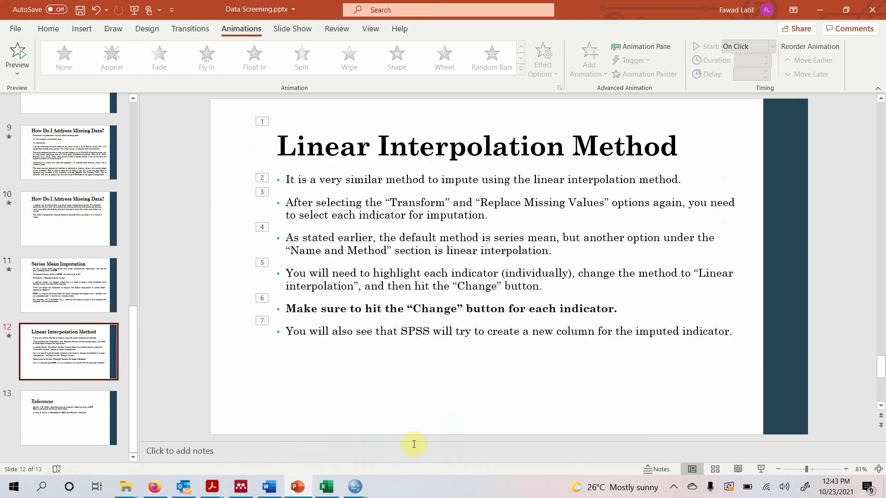
{"action": "mouse_move", "coordinate": [356, 487]}
{"action": "left_click", "coordinate": [415, 425]}
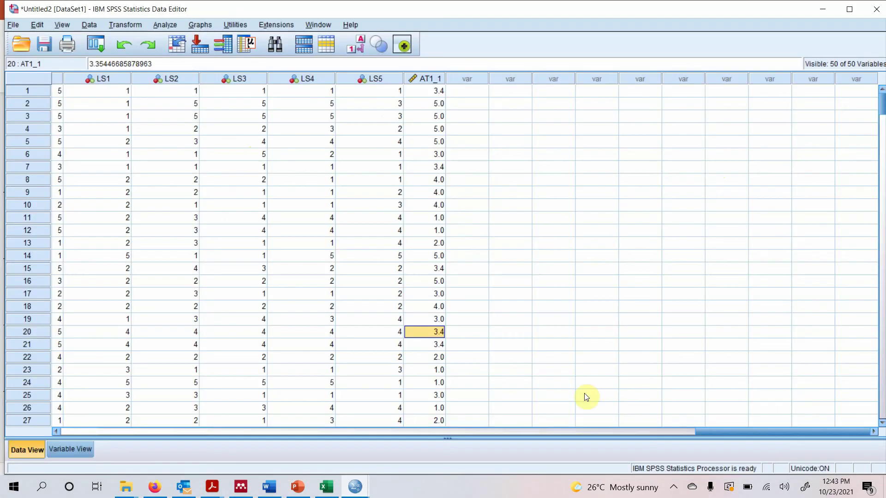
{"action": "left_click", "coordinate": [432, 90]}
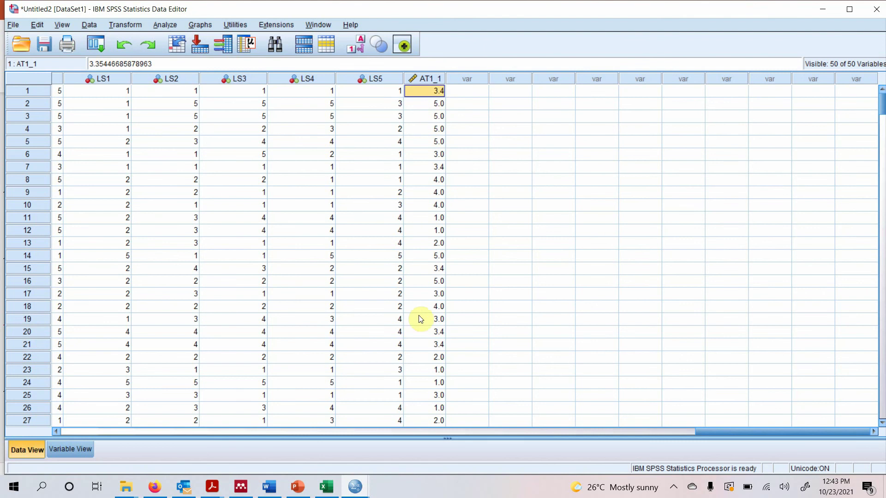
{"action": "left_click", "coordinate": [419, 330]}
{"action": "left_click_drag", "start_coordinate": [762, 430], "coordinate": [134, 419]}
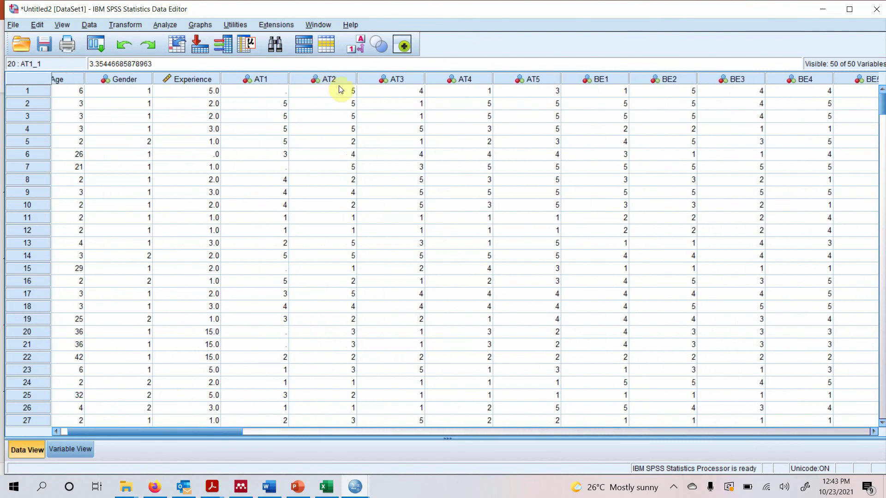
- Delete the AT2 values in rows 2, 9, 23 and 26 so they become missing
{"action": "left_click", "coordinate": [339, 103]}
{"action": "key", "text": "Delete"}
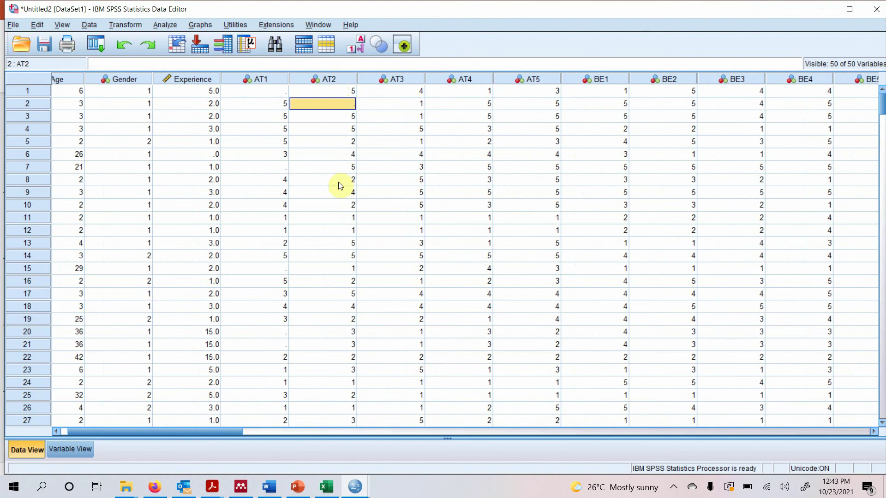
{"action": "left_click", "coordinate": [337, 192]}
{"action": "key", "text": "Delete"}
{"action": "left_click", "coordinate": [325, 370]}
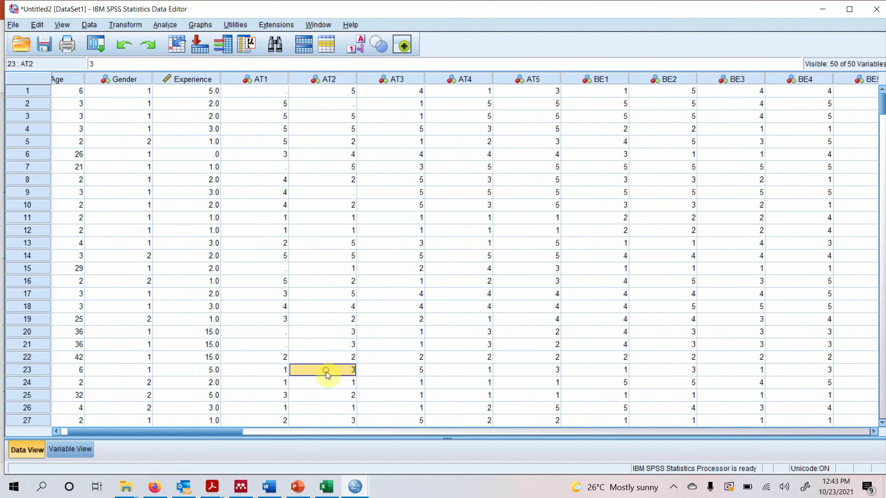
{"action": "key", "text": "Delete"}
{"action": "left_click", "coordinate": [335, 254]}
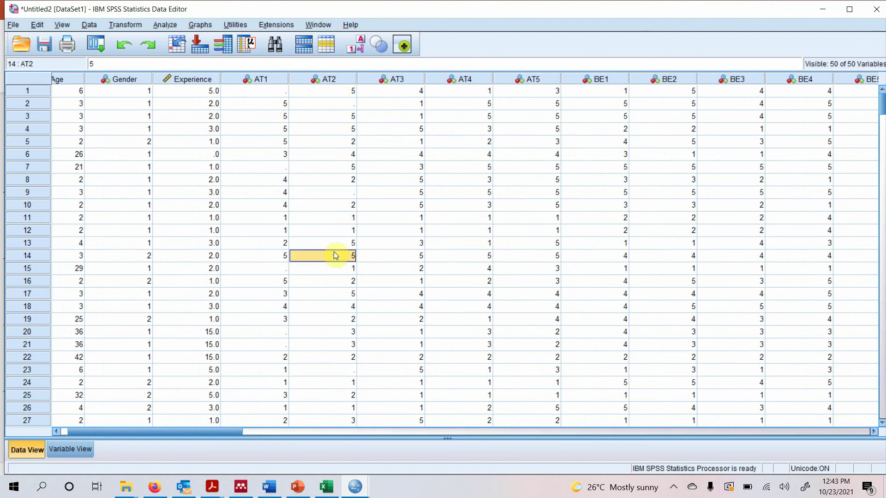
{"action": "left_click", "coordinate": [328, 408]}
{"action": "key", "text": "Delete"}
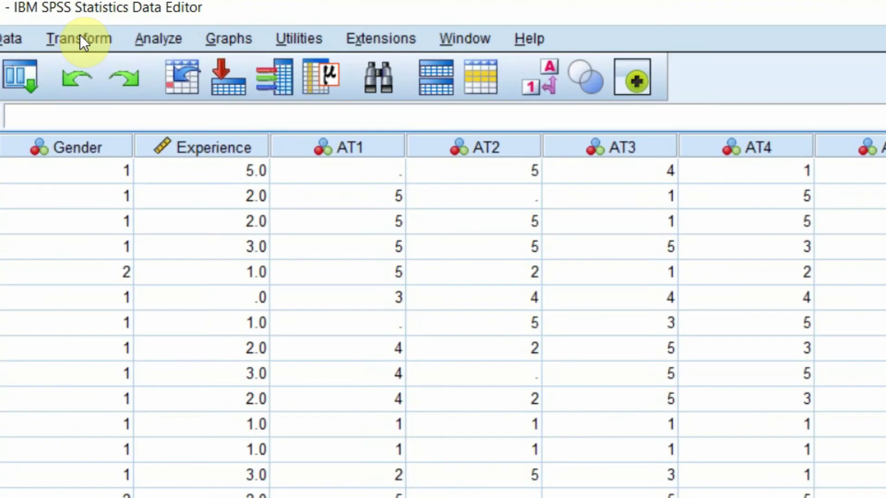
{"action": "left_click", "coordinate": [119, 26]}
- In Replace Missing Values, add AT2 and remove the old AT1_1 entry
{"action": "left_click", "coordinate": [129, 474]}
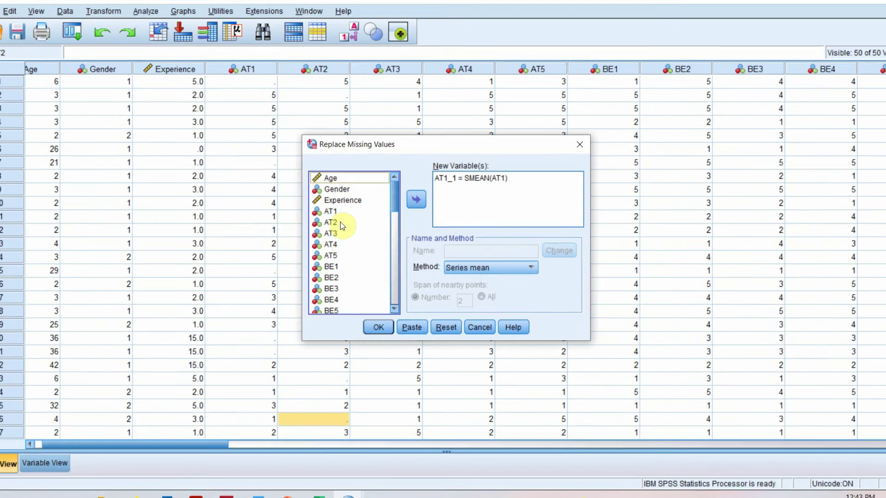
{"action": "left_click", "coordinate": [362, 253]}
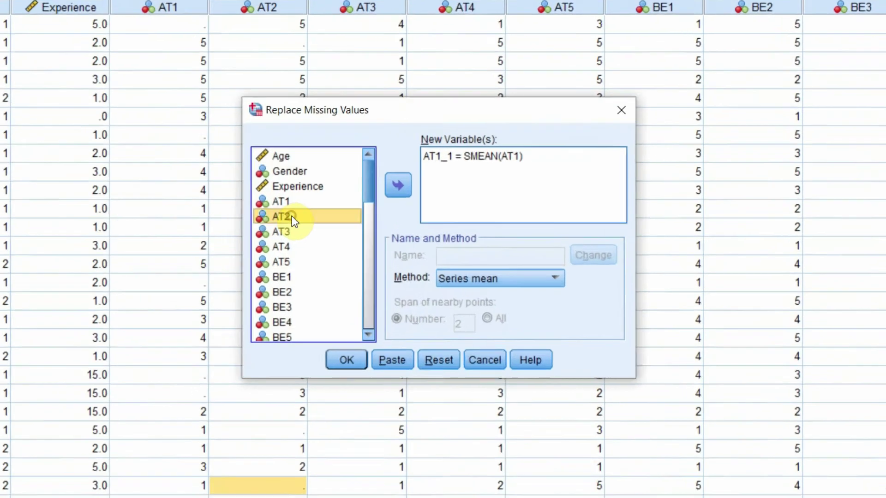
{"action": "left_click", "coordinate": [454, 229]}
{"action": "left_click", "coordinate": [466, 121]}
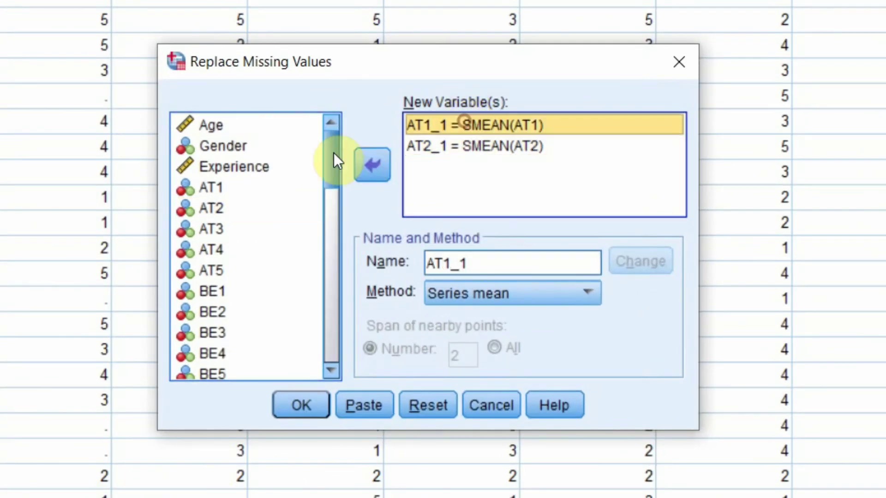
{"action": "left_click", "coordinate": [353, 164]}
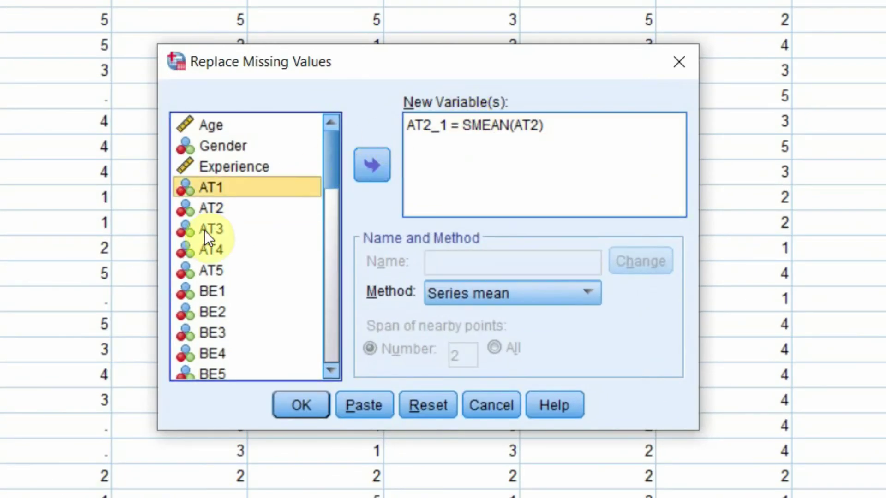
- Add then remove AT3 and BE1, leaving only AT2_1 = SMEAN(AT2) queued
{"action": "left_click", "coordinate": [204, 230]}
{"action": "left_click", "coordinate": [381, 162]}
{"action": "left_click", "coordinate": [290, 288]}
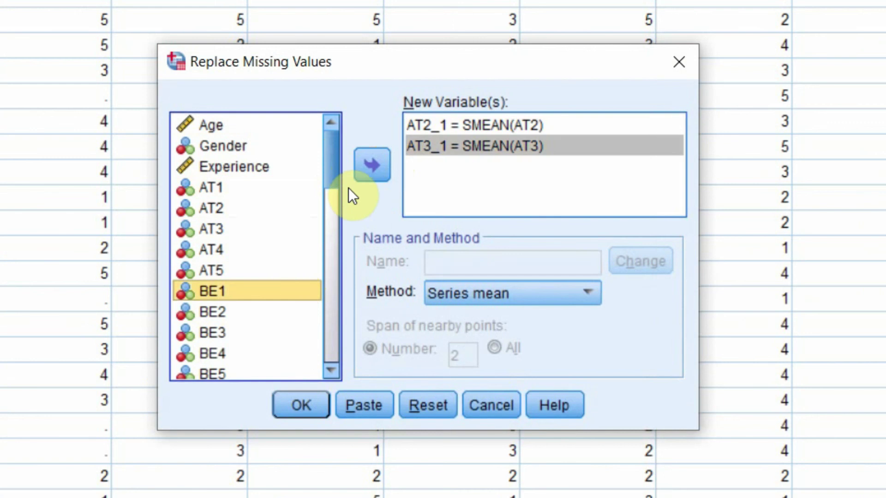
{"action": "left_click", "coordinate": [379, 158]}
{"action": "left_click", "coordinate": [419, 146]}
{"action": "left_click", "coordinate": [381, 161]}
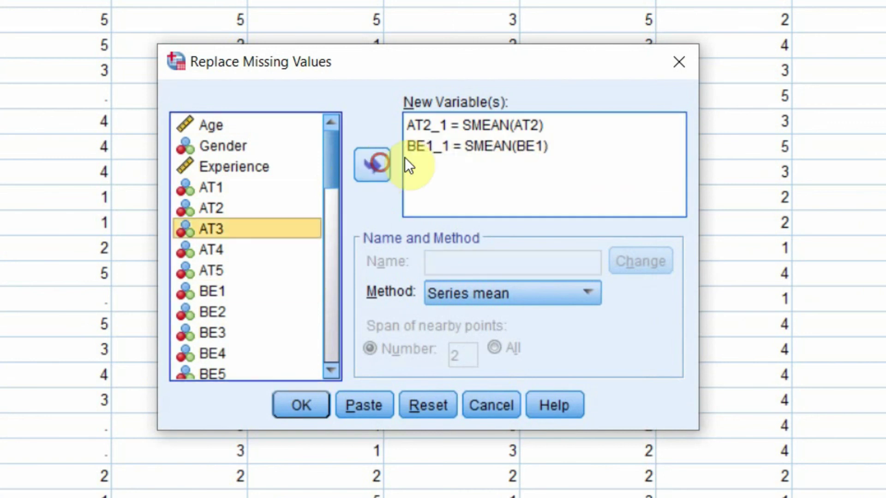
{"action": "left_click", "coordinate": [428, 145]}
{"action": "left_click", "coordinate": [370, 159]}
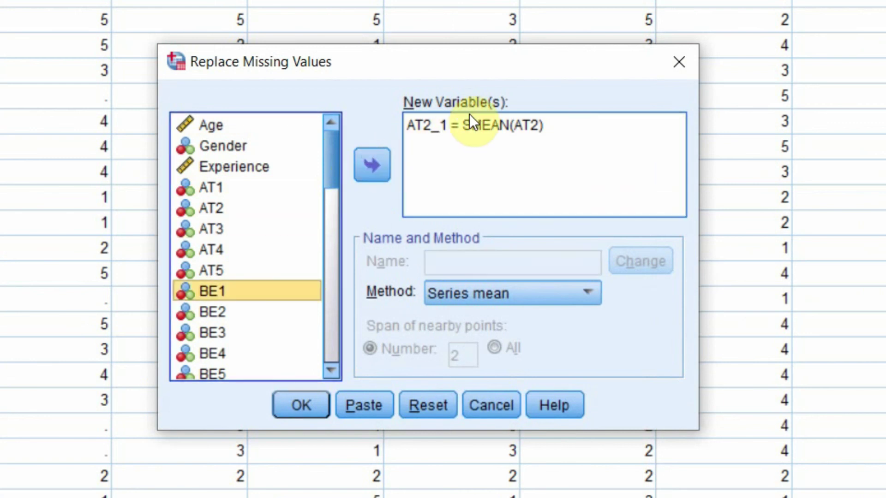
{"action": "left_click", "coordinate": [457, 125]}
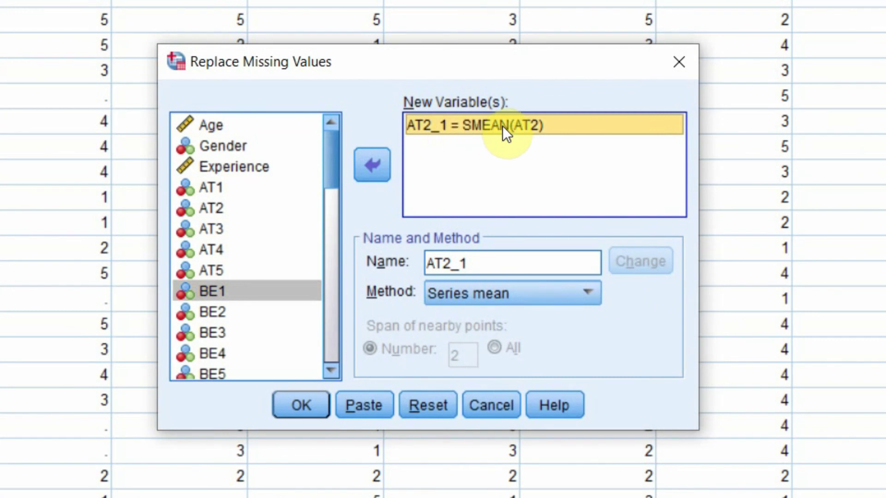
- Switch AT2_1's method to Linear interpolation and run it, producing AT2_1 = LINT(AT2)
{"action": "left_click", "coordinate": [472, 294]}
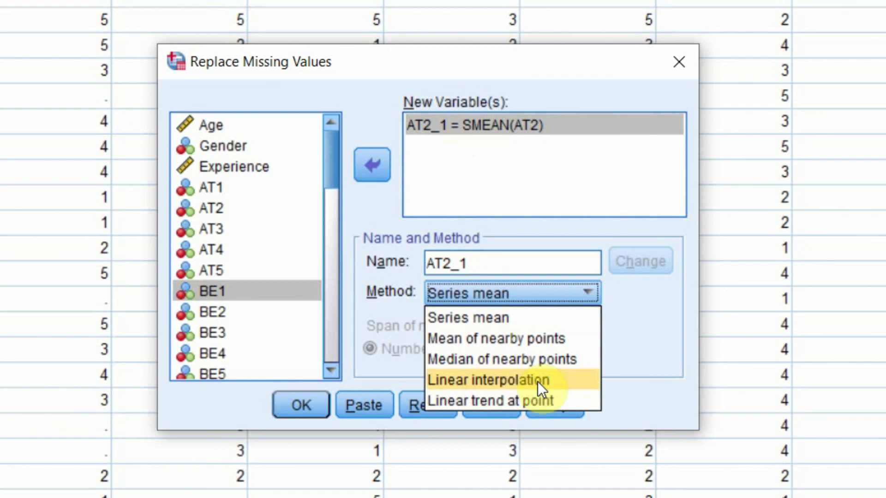
{"action": "left_click", "coordinate": [571, 381]}
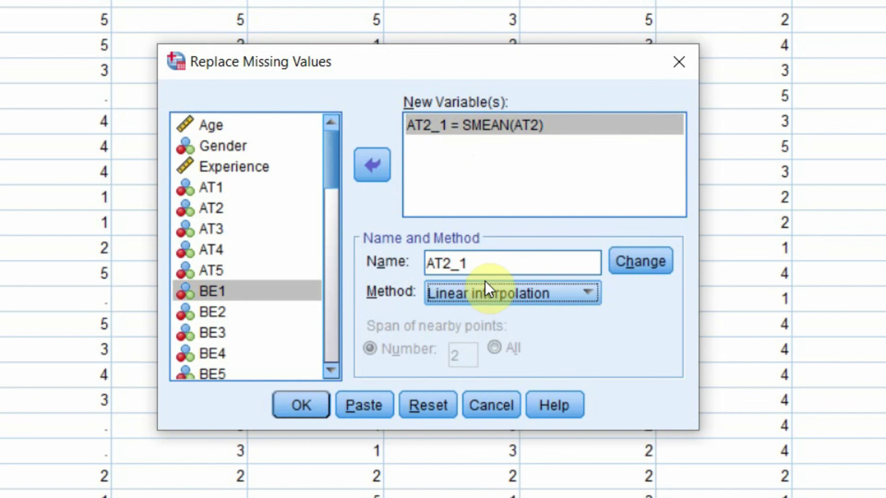
{"action": "left_click", "coordinate": [632, 264]}
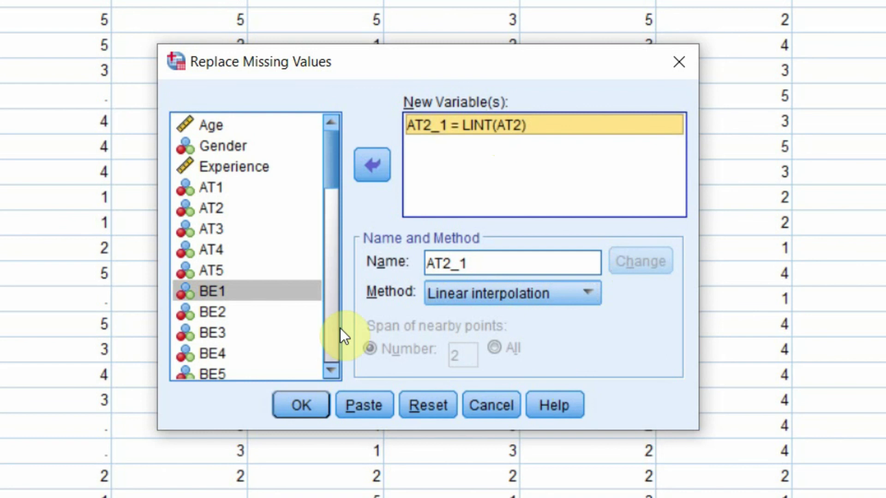
{"action": "left_click", "coordinate": [314, 400]}
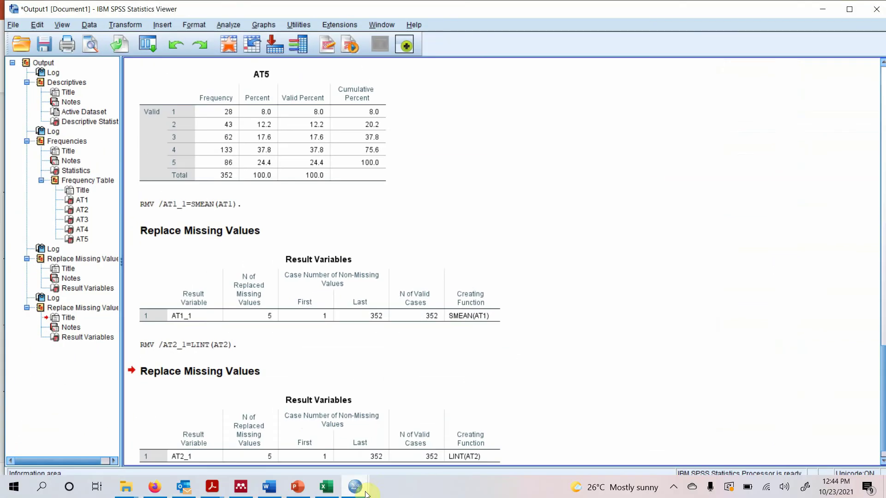
- Compare the imputed columns with the original data: AT2_1 rows 2 and 12, AT1_1 row 1
{"action": "mouse_move", "coordinate": [360, 493]}
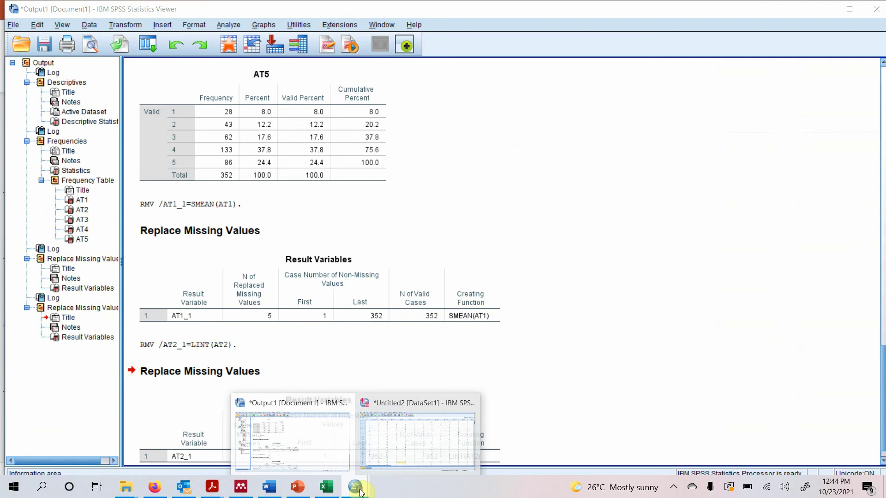
{"action": "left_click", "coordinate": [402, 453]}
{"action": "left_click_drag", "start_coordinate": [203, 430], "coordinate": [818, 450]}
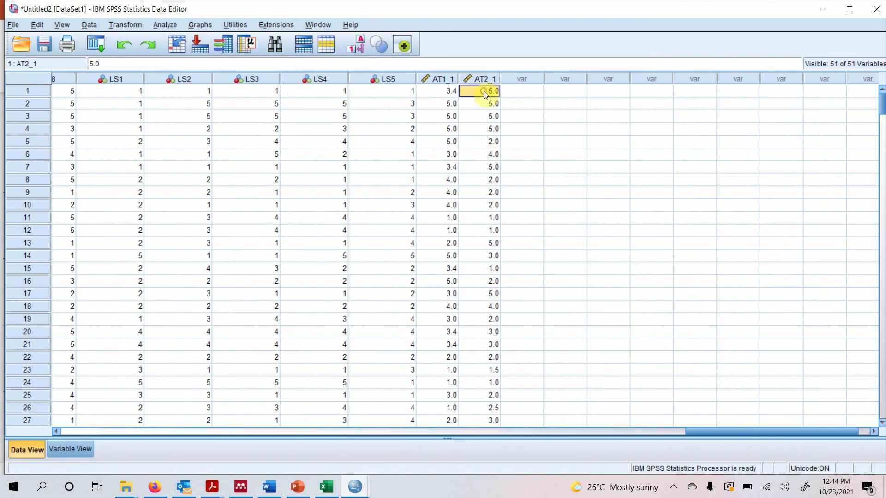
{"action": "left_click", "coordinate": [480, 231]}
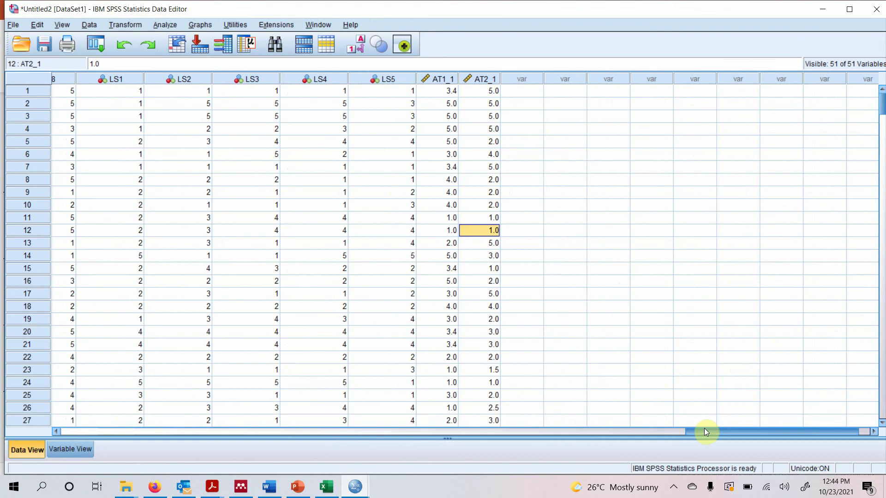
{"action": "left_click_drag", "start_coordinate": [703, 430], "coordinate": [654, 431]}
{"action": "left_click_drag", "start_coordinate": [504, 421], "coordinate": [75, 416]}
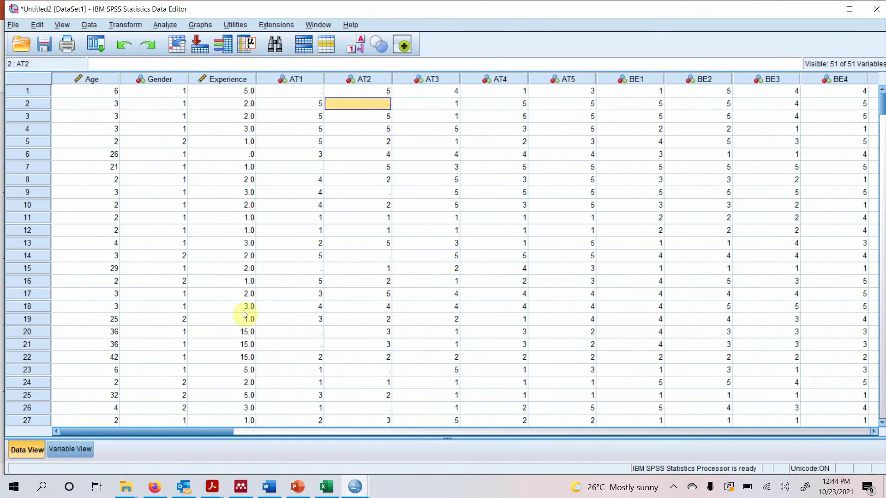
{"action": "left_click_drag", "start_coordinate": [206, 429], "coordinate": [834, 431]}
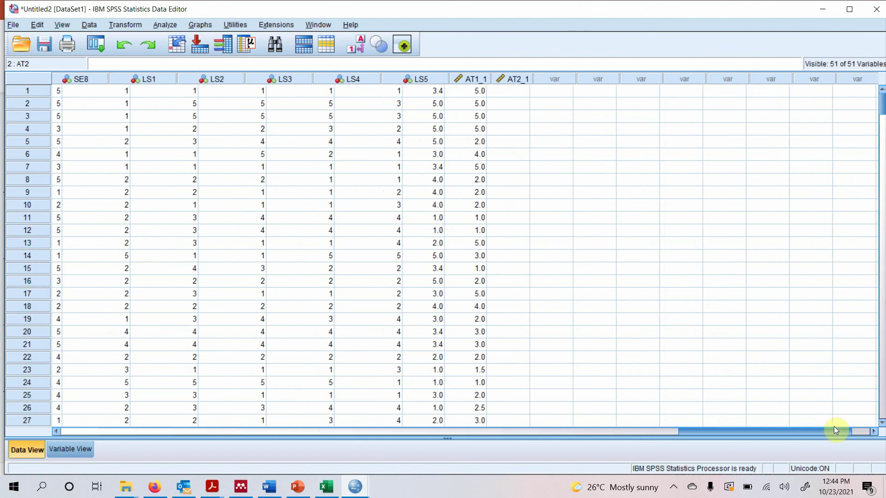
{"action": "left_click", "coordinate": [466, 104]}
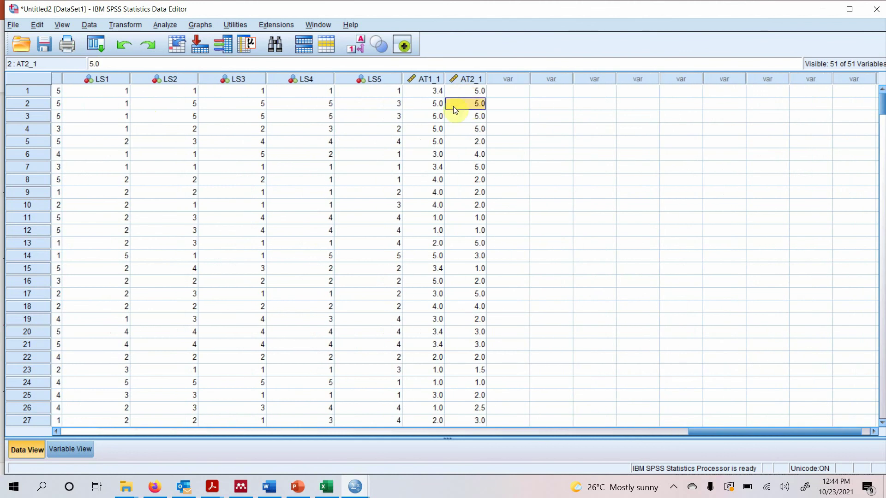
{"action": "left_click", "coordinate": [431, 91]}
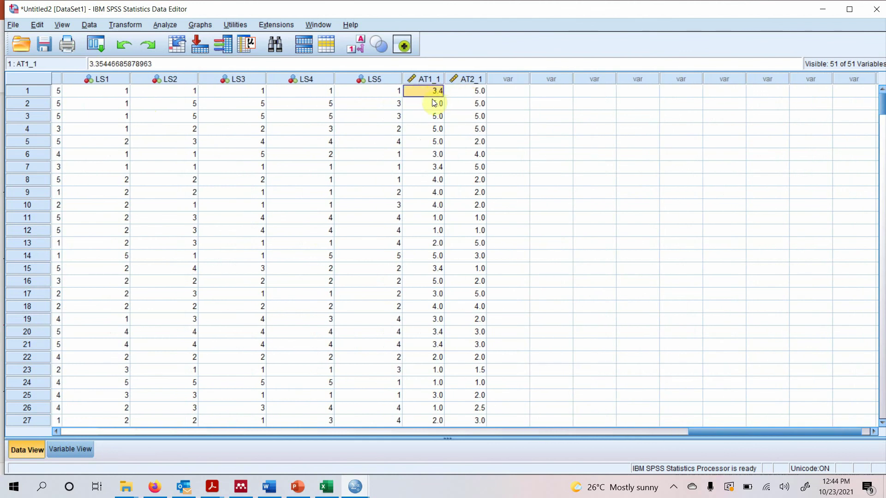
{"action": "left_click", "coordinate": [462, 105]}
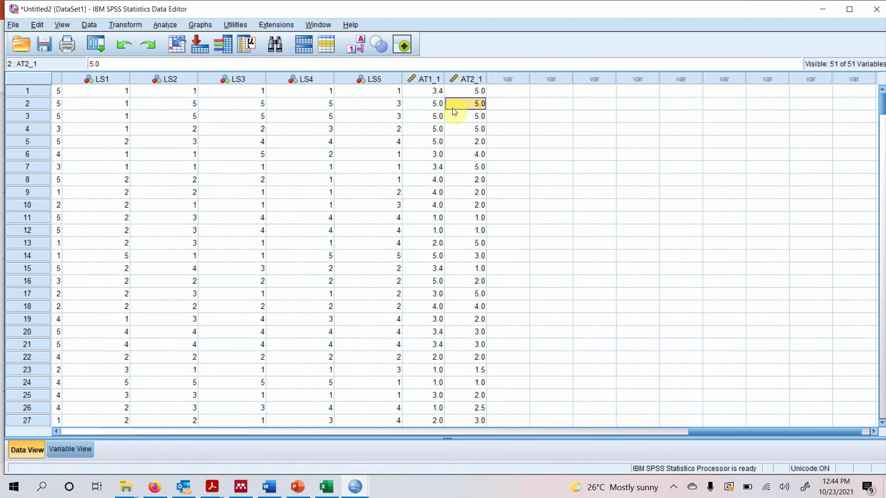
- Go to the References slide (13 of 13) and highlight, then deselect, the first reference
{"action": "left_click", "coordinate": [308, 492]}
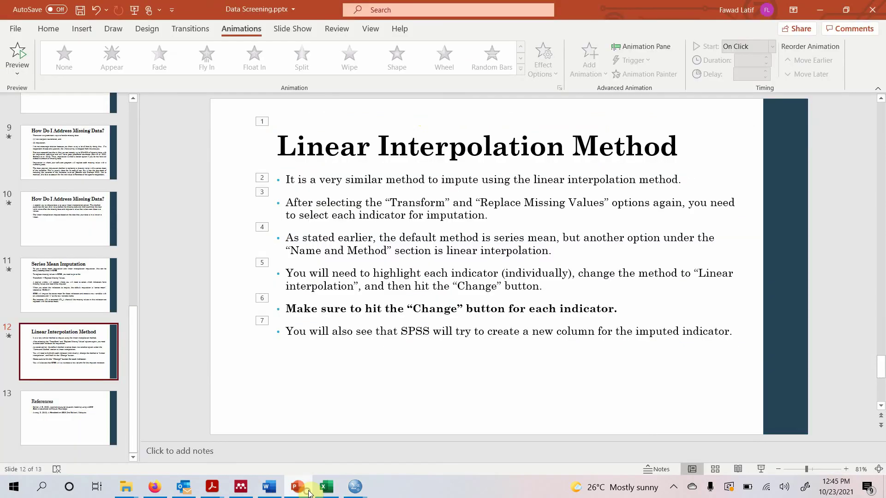
{"action": "left_click", "coordinate": [89, 423]}
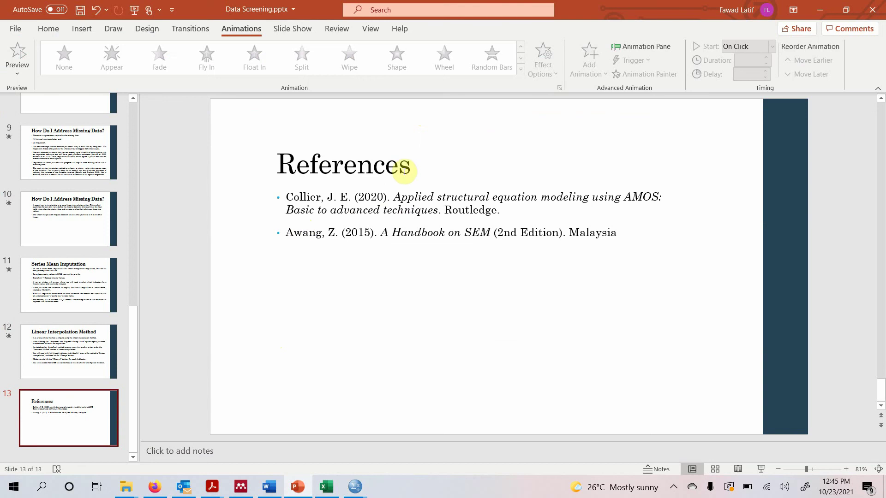
{"action": "double_click", "coordinate": [288, 198]}
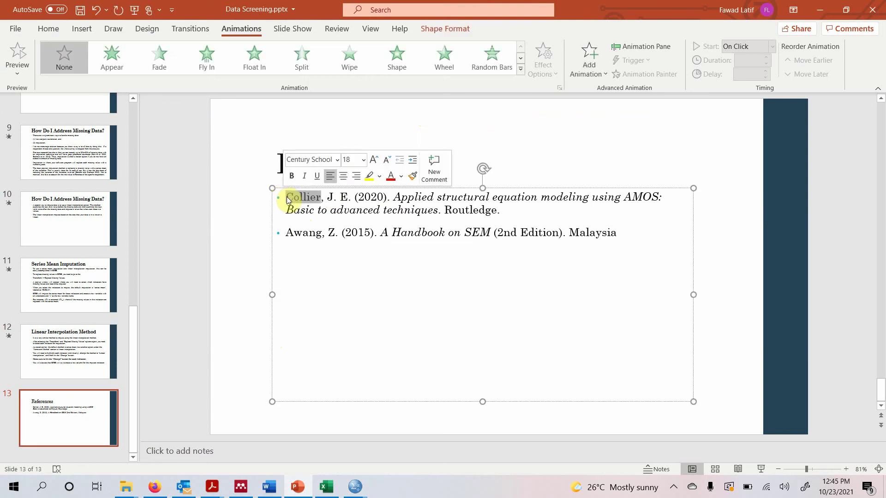
{"action": "left_click_drag", "start_coordinate": [288, 198], "coordinate": [485, 211]}
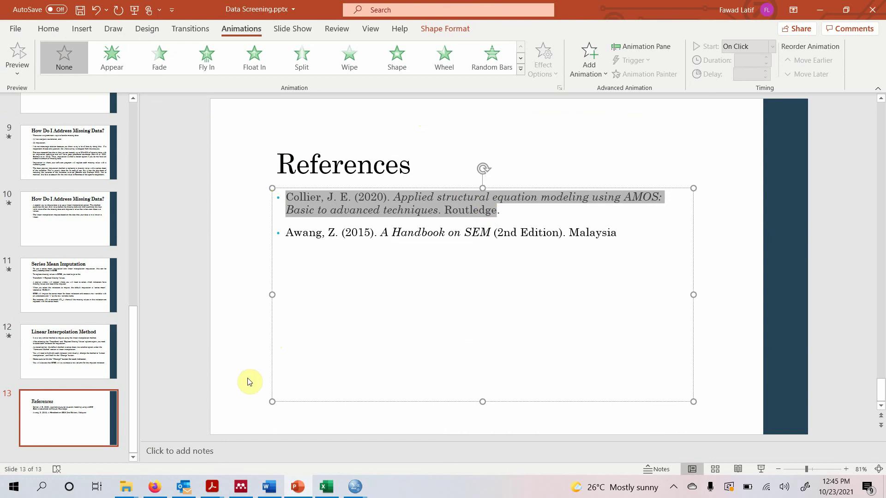
{"action": "left_click", "coordinate": [83, 186]}
{"action": "scroll", "coordinate": [83, 186], "scroll_direction": "up", "scroll_amount": 8}
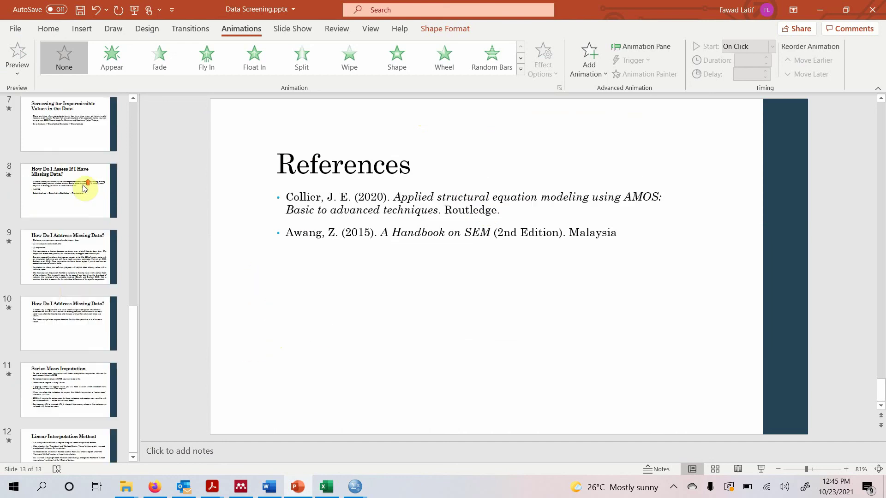